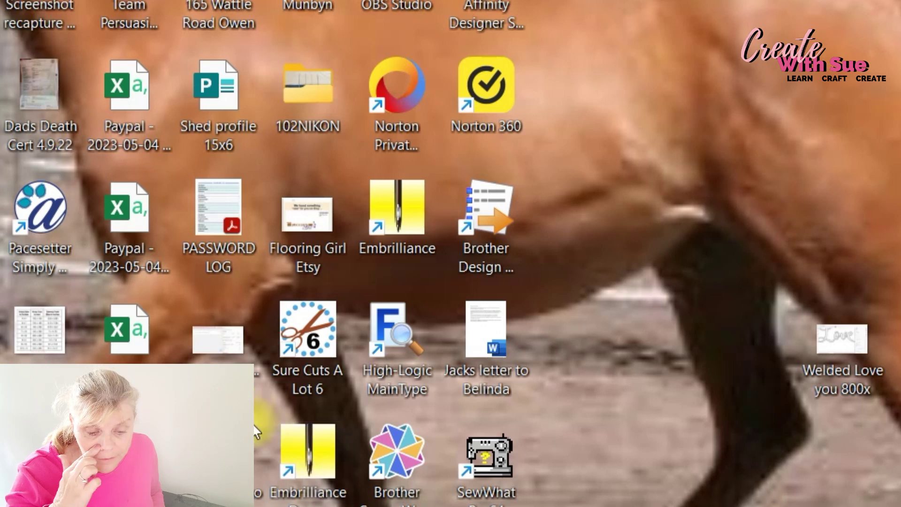
Launch the Embrilliance demonstration version with Essentials enabled, opening an empty Untitled 1 design.
{"action": "double_click", "coordinate": [321, 486]}
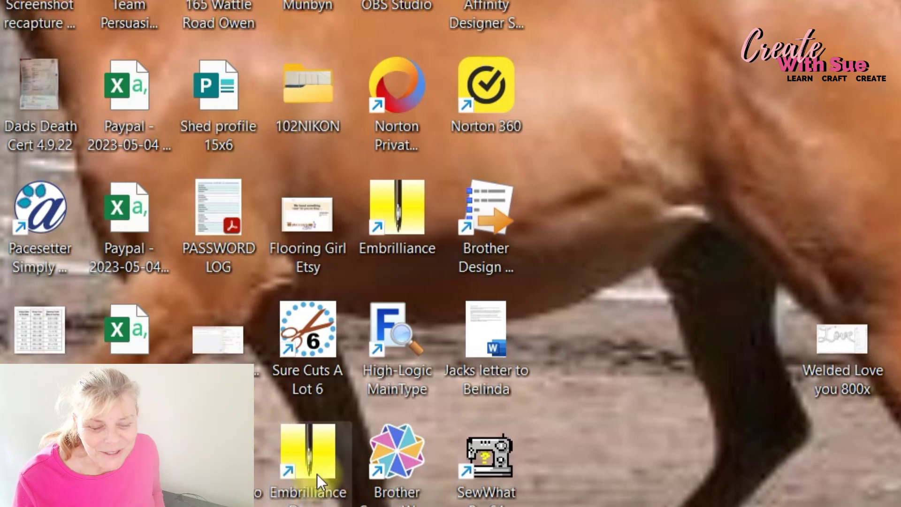
{"action": "double_click", "coordinate": [314, 450]}
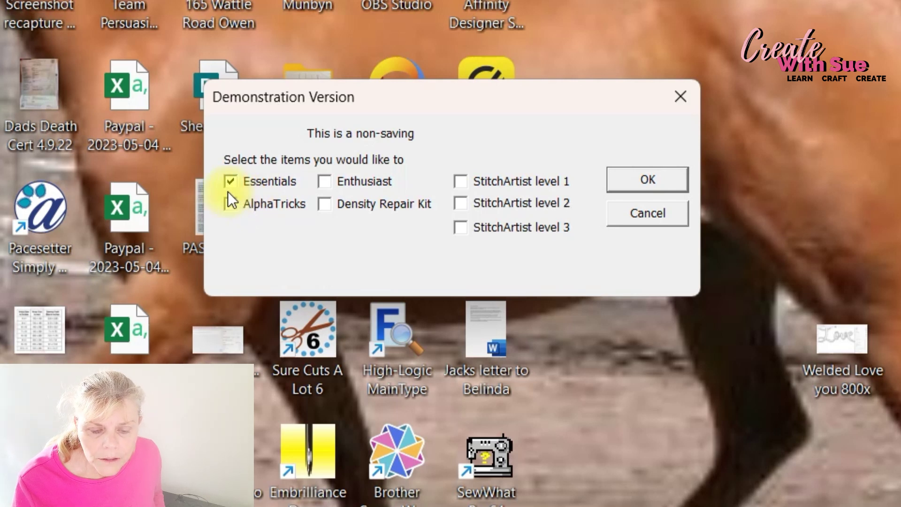
{"action": "left_click", "coordinate": [272, 183]}
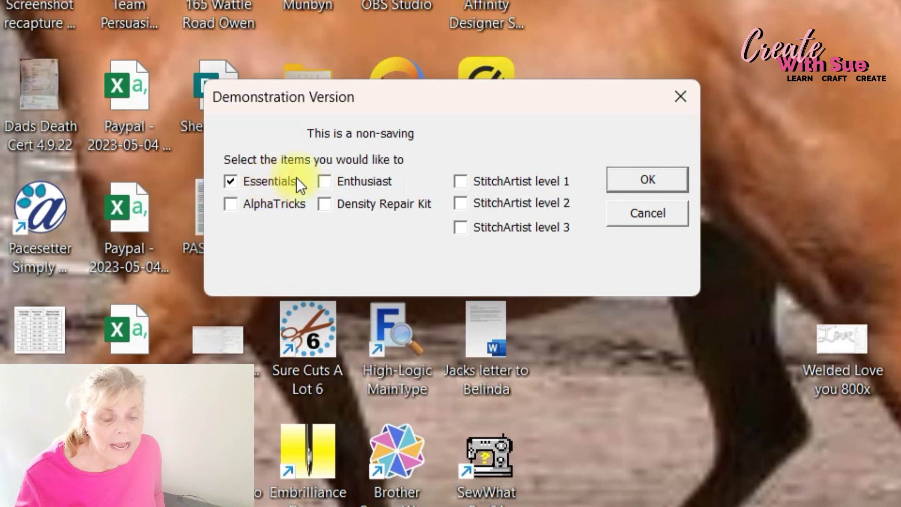
{"action": "left_click", "coordinate": [230, 178]}
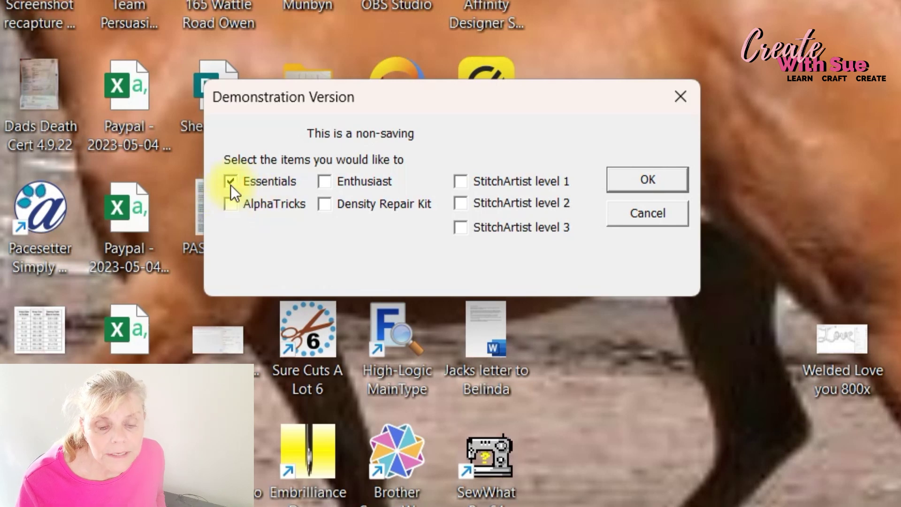
{"action": "left_click", "coordinate": [648, 179]}
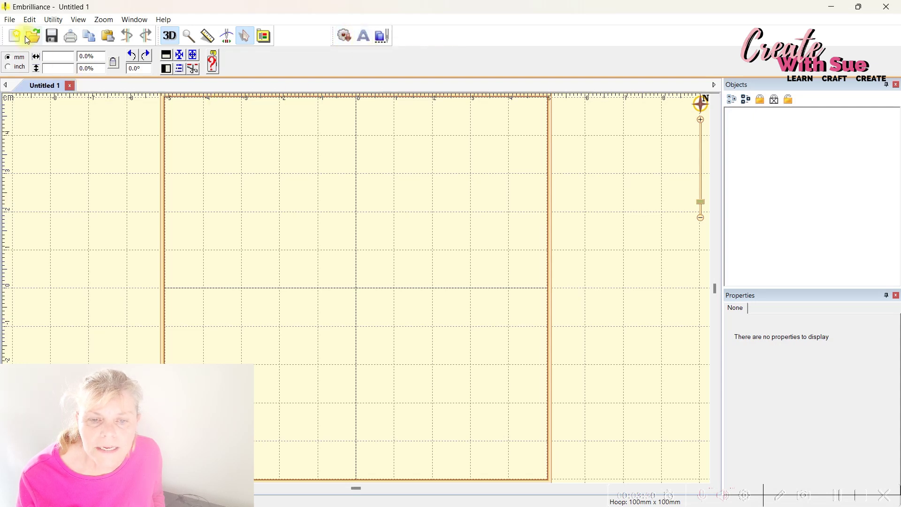
Choose File > Open to browse for an existing design.
{"action": "left_click", "coordinate": [10, 20]}
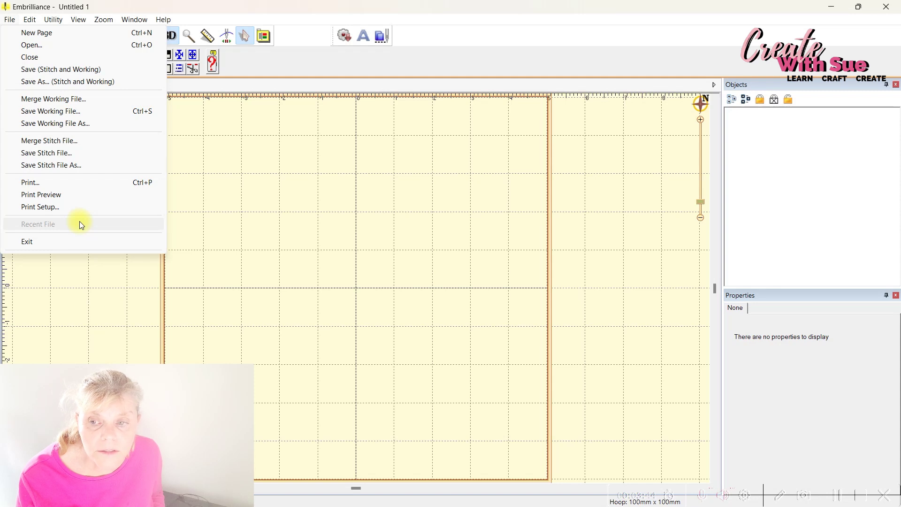
{"action": "left_click", "coordinate": [38, 45]}
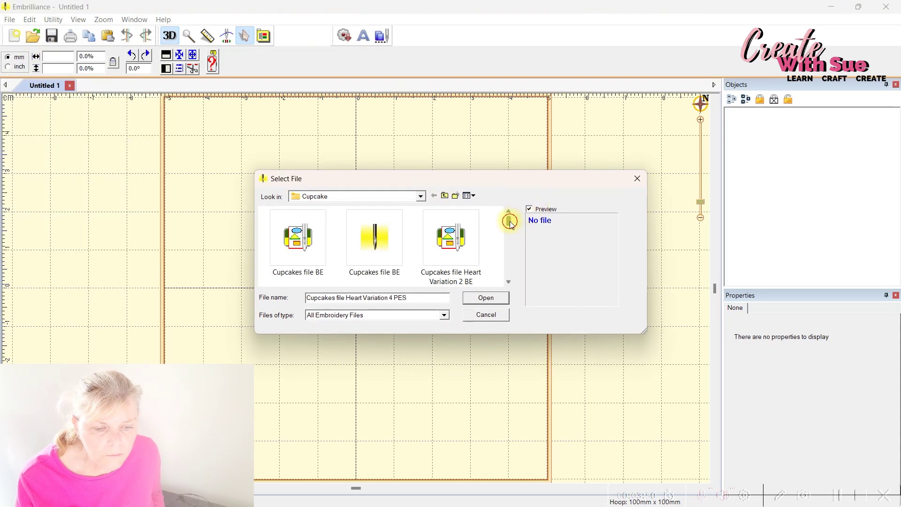
Open 'Cupcakes file Heart Variation 4 PES' from the Cupcake folder and expand its colour parts.
{"action": "left_click_drag", "start_coordinate": [509, 222], "coordinate": [511, 248]}
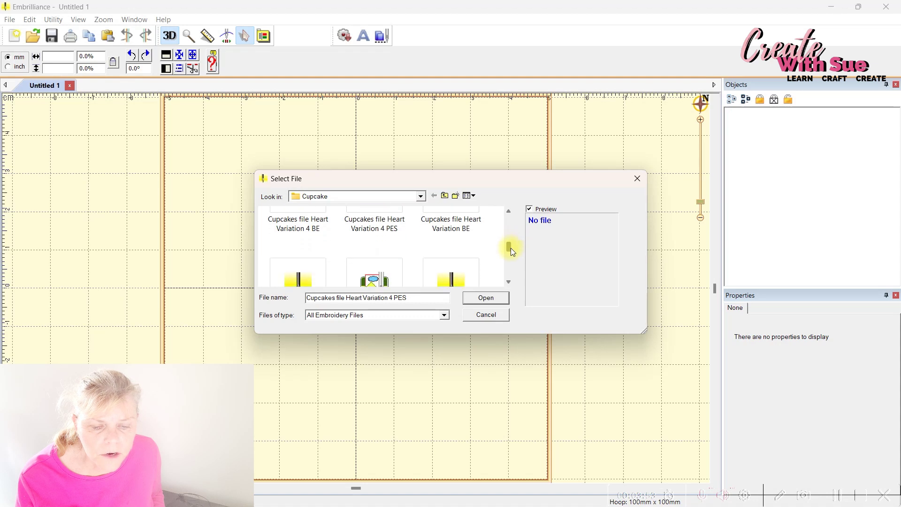
{"action": "left_click", "coordinate": [378, 222]}
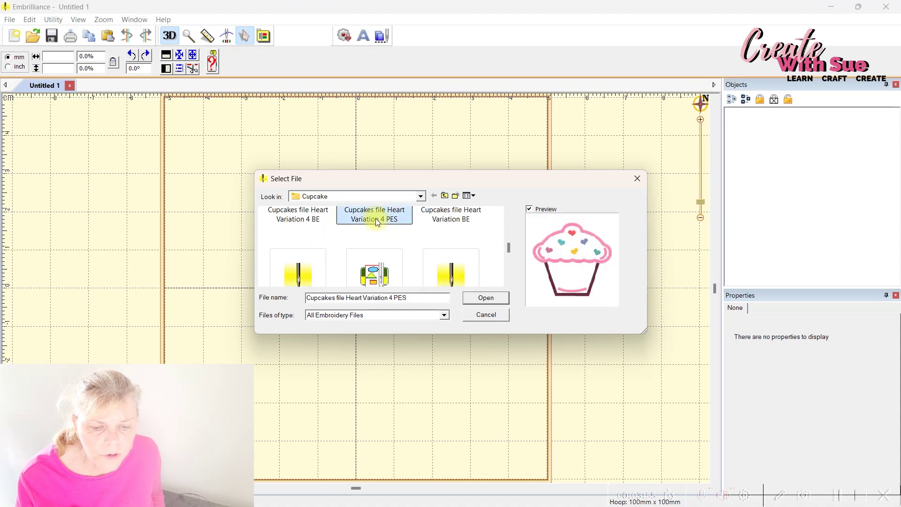
{"action": "left_click", "coordinate": [490, 298]}
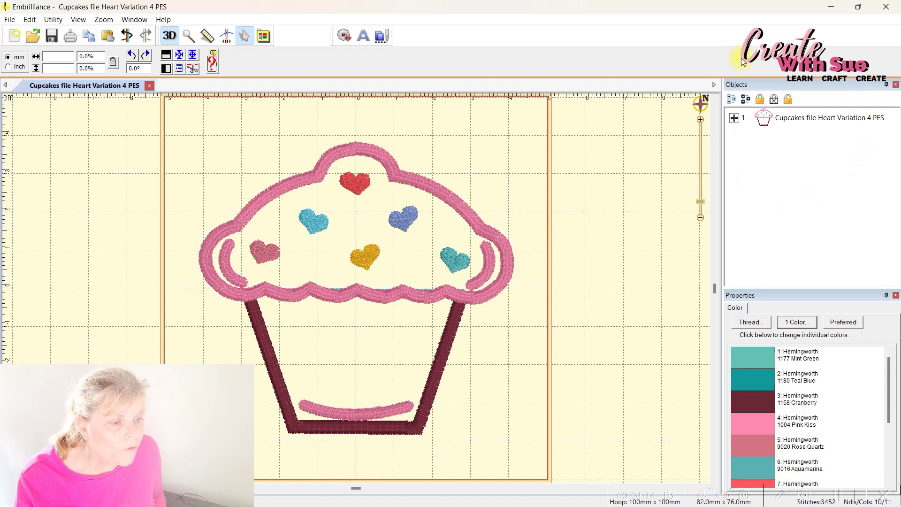
{"action": "left_click", "coordinate": [734, 119]}
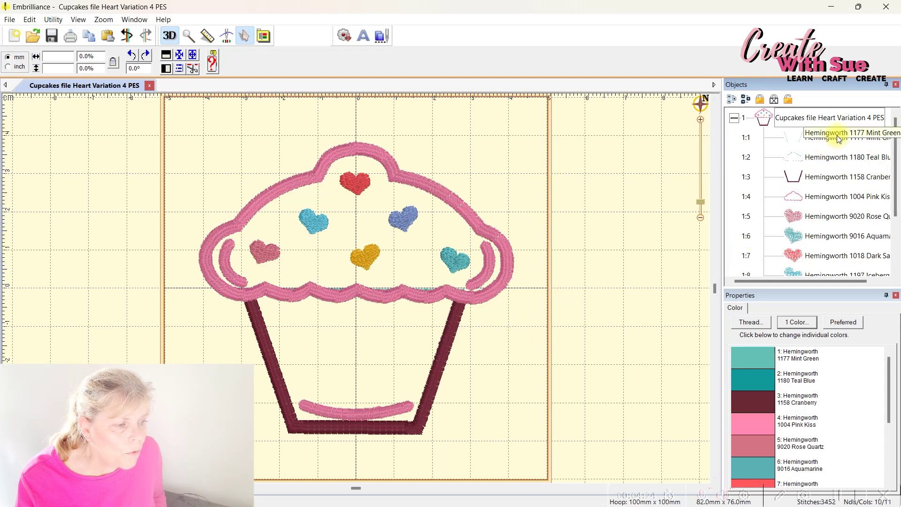
Select the 9020 Rose Quartz heart object (row 1:5) in the object list.
{"action": "left_click_drag", "start_coordinate": [896, 157], "coordinate": [897, 206]}
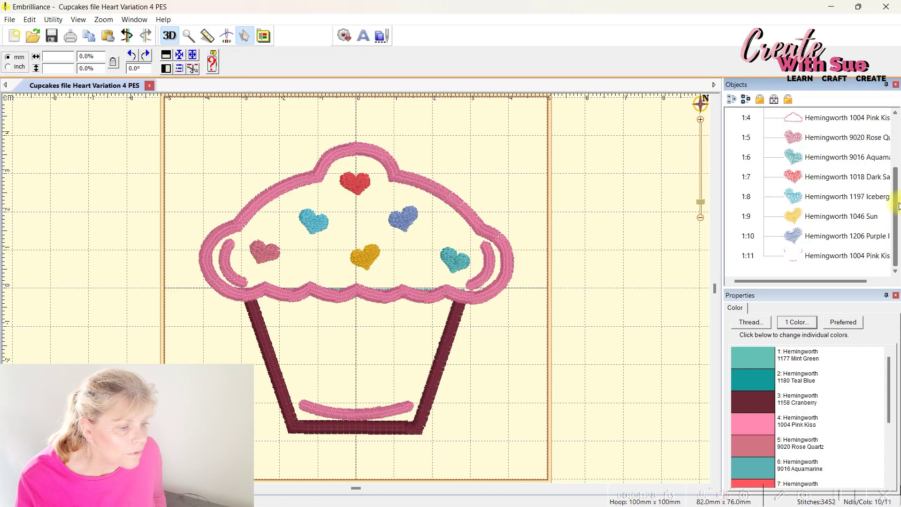
{"action": "left_click_drag", "start_coordinate": [897, 206], "coordinate": [893, 188]}
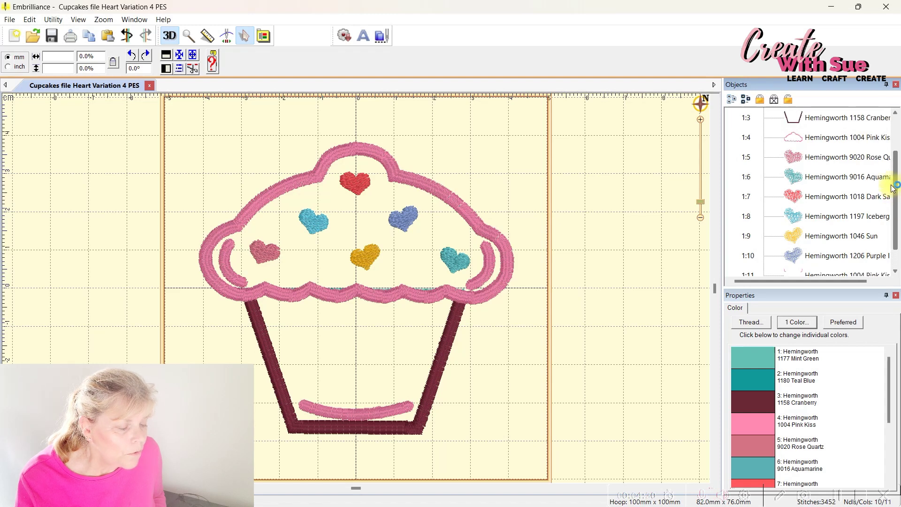
{"action": "left_click", "coordinate": [795, 159]}
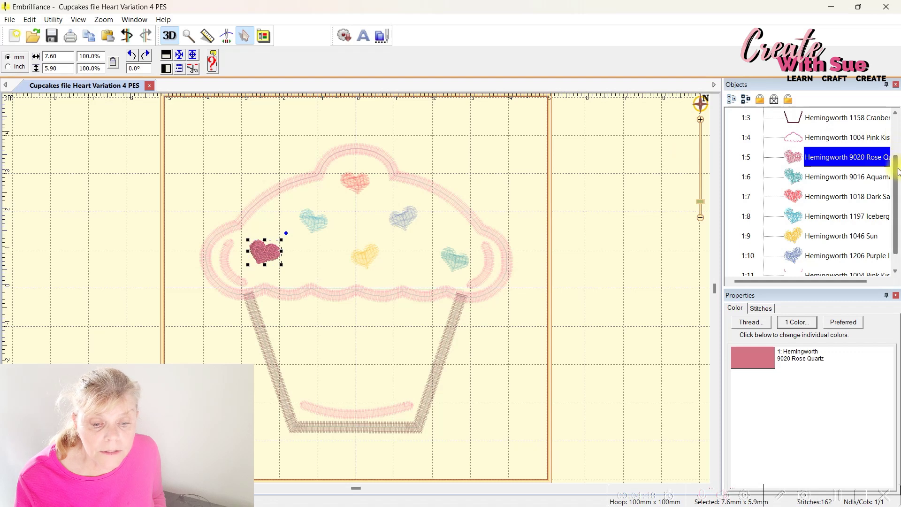
{"action": "left_click_drag", "start_coordinate": [897, 171], "coordinate": [892, 131]}
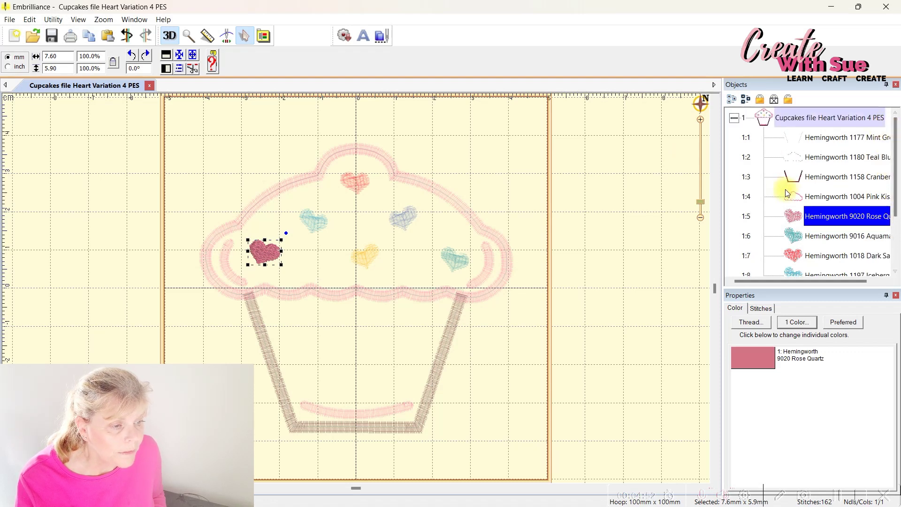
{"action": "left_click", "coordinate": [810, 196]}
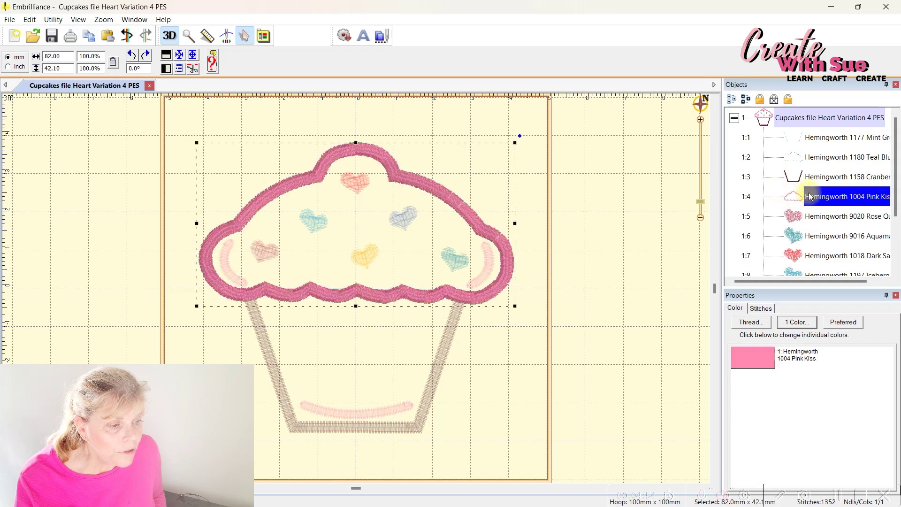
{"action": "left_click", "coordinate": [819, 177]}
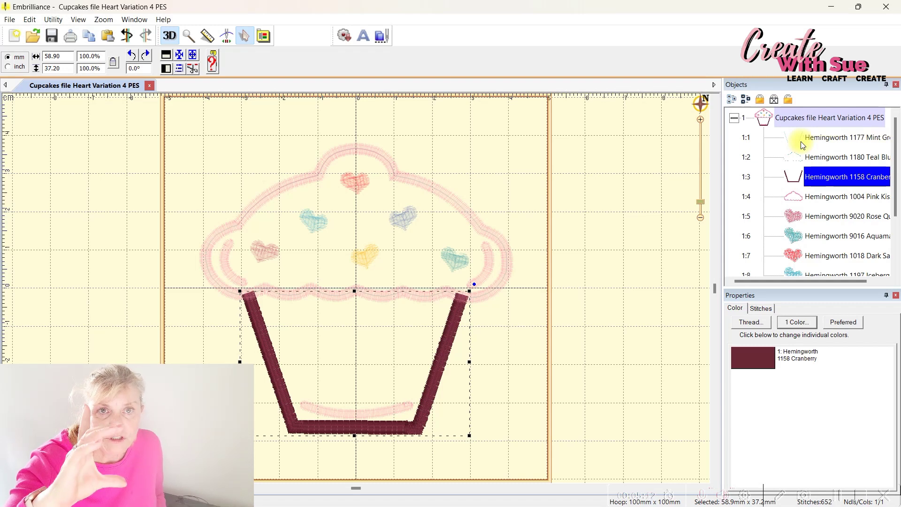
{"action": "left_click", "coordinate": [801, 144]}
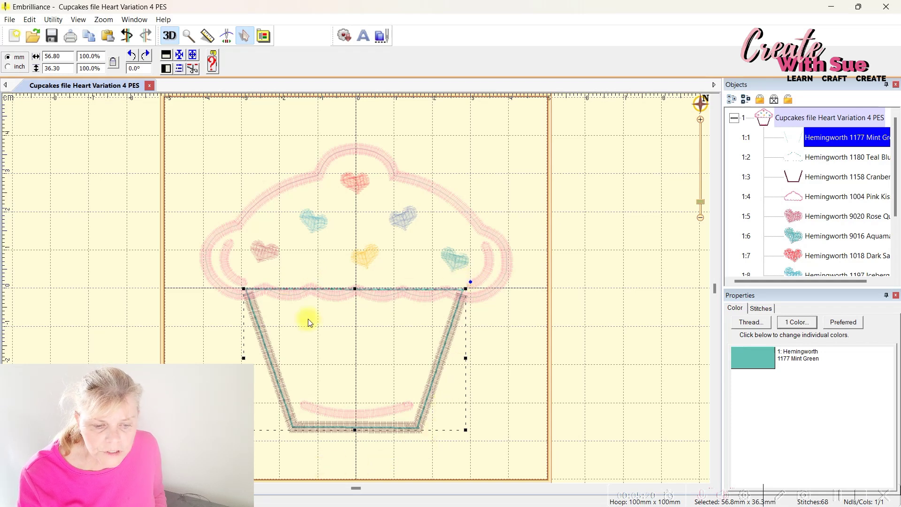
{"action": "left_click", "coordinate": [226, 37]}
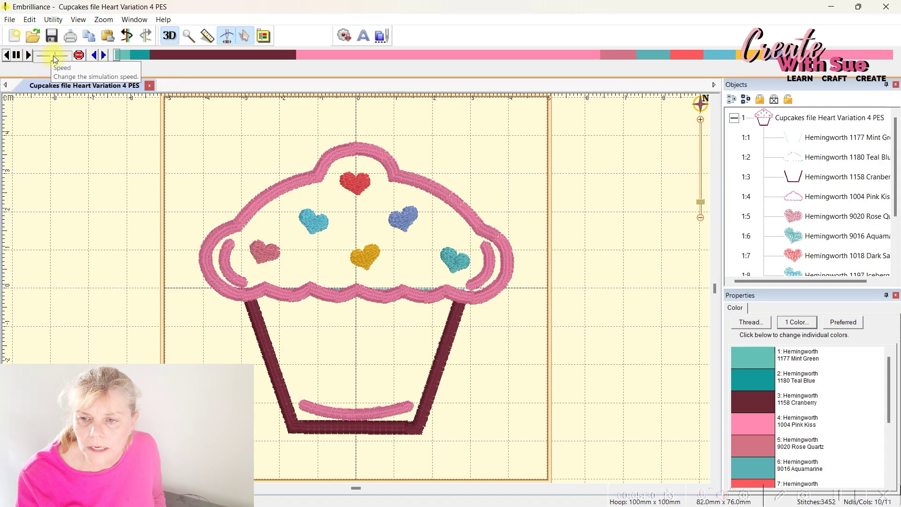
Play the stitch-out simulation, then pause and stop it after the placement lines sew.
{"action": "left_click", "coordinate": [29, 55]}
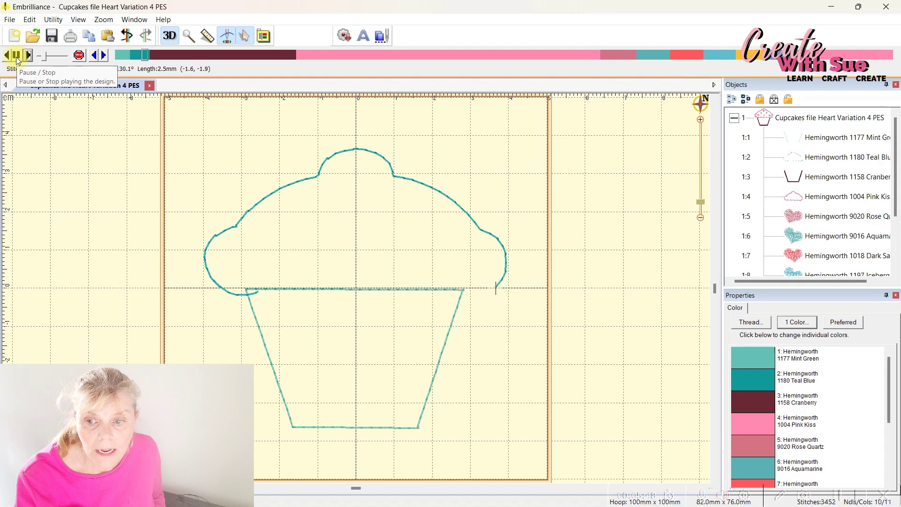
{"action": "left_click", "coordinate": [16, 56]}
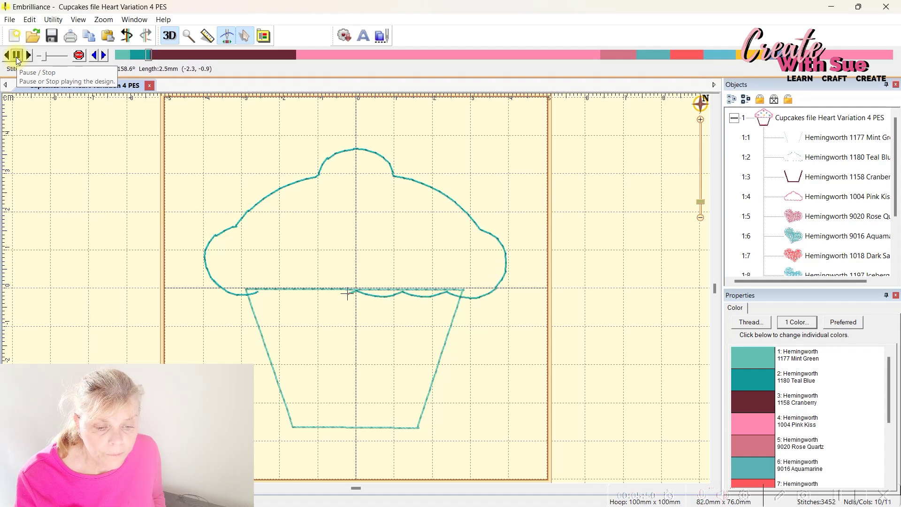
{"action": "left_click", "coordinate": [18, 55]}
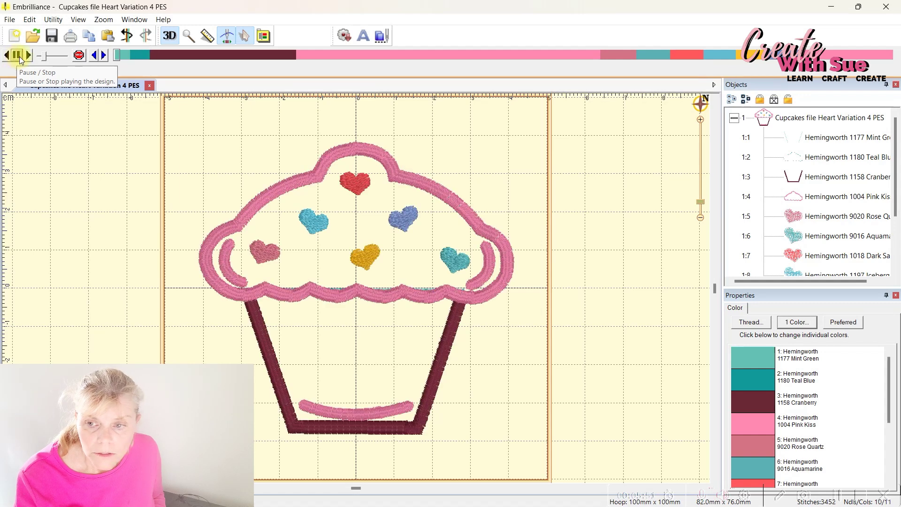
Show the applique settings for the 1177 Mint Green placement outline in its Thread dialog.
{"action": "left_click", "coordinate": [809, 141]}
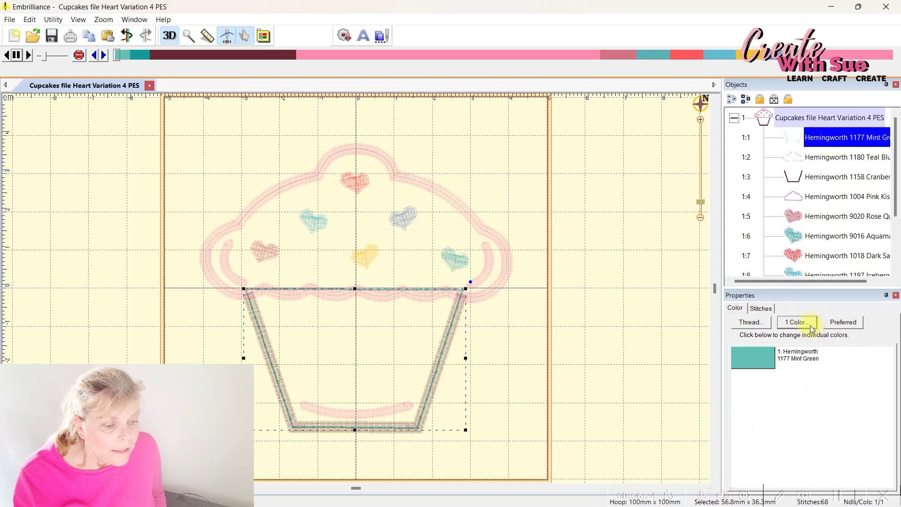
{"action": "left_click", "coordinate": [747, 363]}
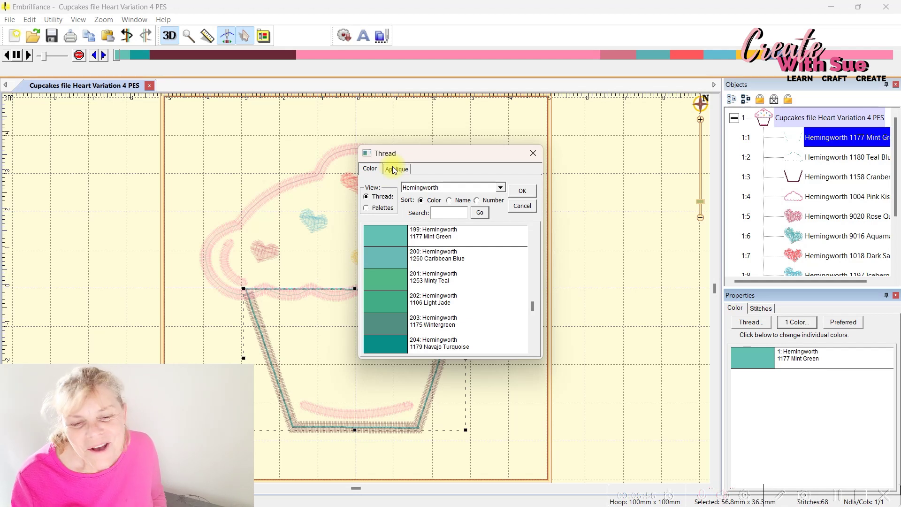
{"action": "left_click", "coordinate": [396, 169]}
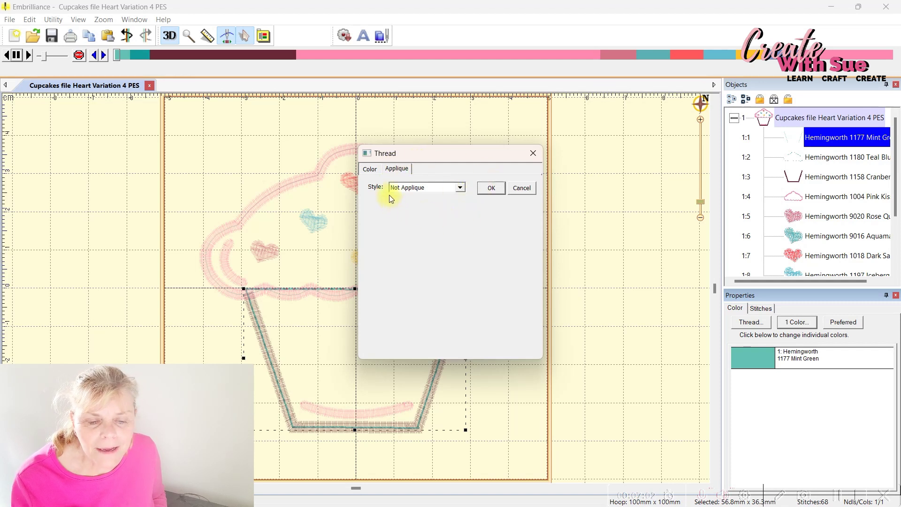
Set the Mint Green placement line's applique style to Applique Position.
{"action": "left_click", "coordinate": [461, 188]}
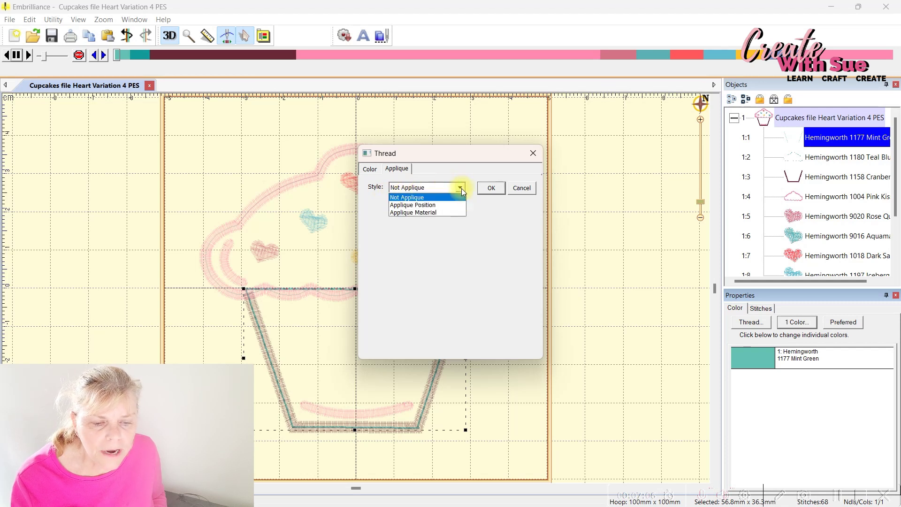
{"action": "left_click", "coordinate": [440, 205]}
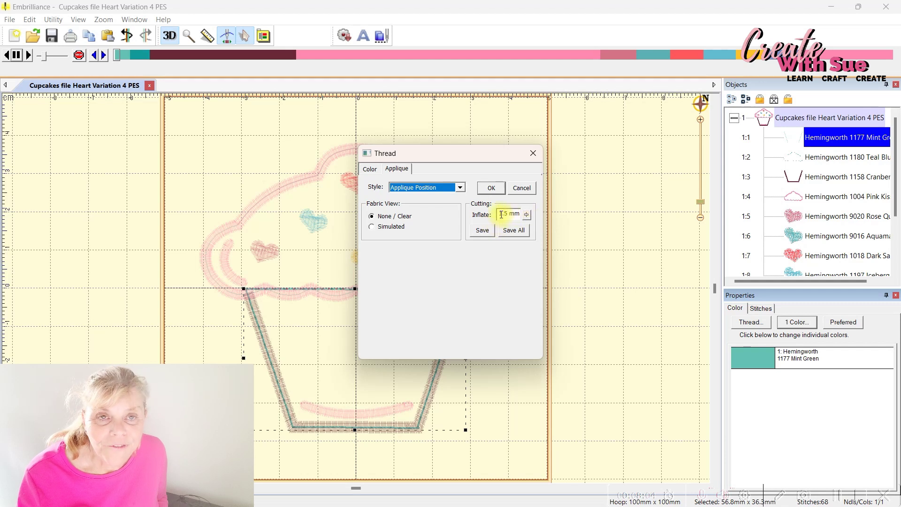
Change the cutting inflate from 1.5 mm to 0.5 mm and begin saving the cut shape.
{"action": "left_click", "coordinate": [502, 214]}
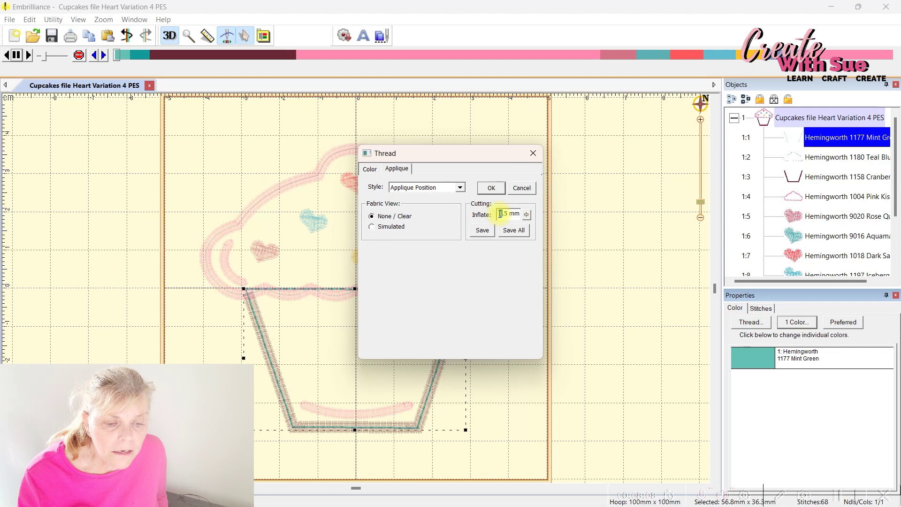
{"action": "double_click", "coordinate": [500, 213]}
{"action": "type", "text": "0"}
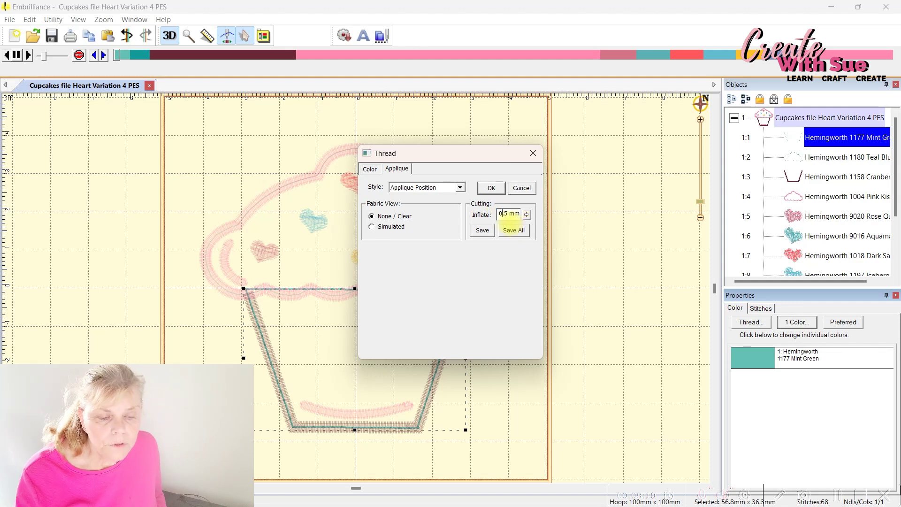
{"action": "left_click", "coordinate": [482, 230]}
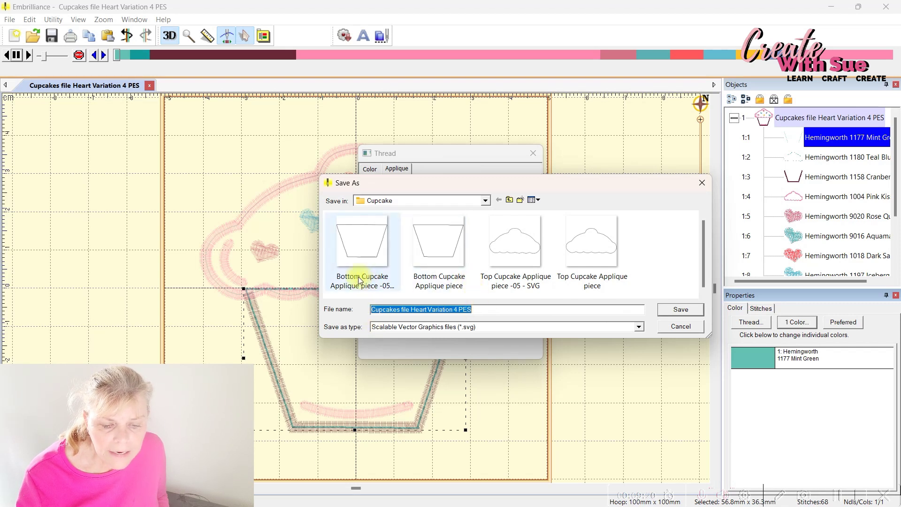
Rename the cut file to 'Cupcakes file Heart Variation 5 SVG'.
{"action": "left_click", "coordinate": [482, 310]}
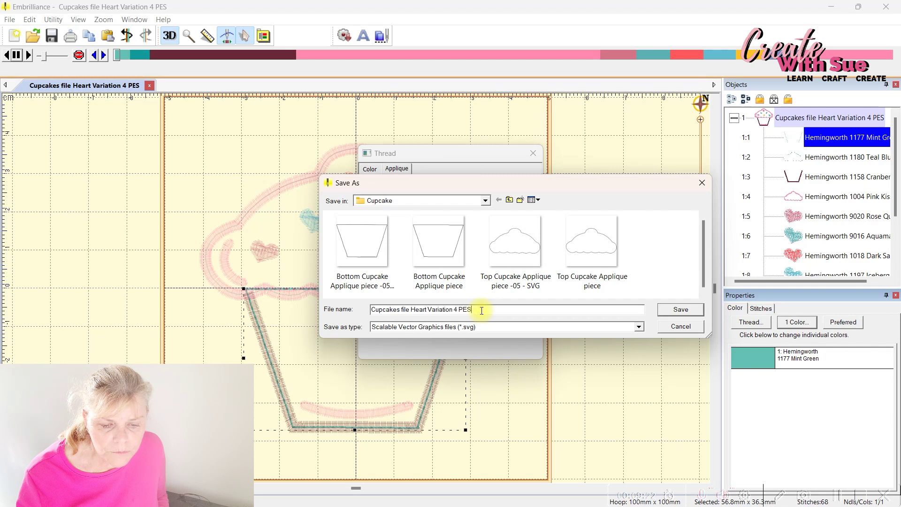
{"action": "double_click", "coordinate": [460, 311]}
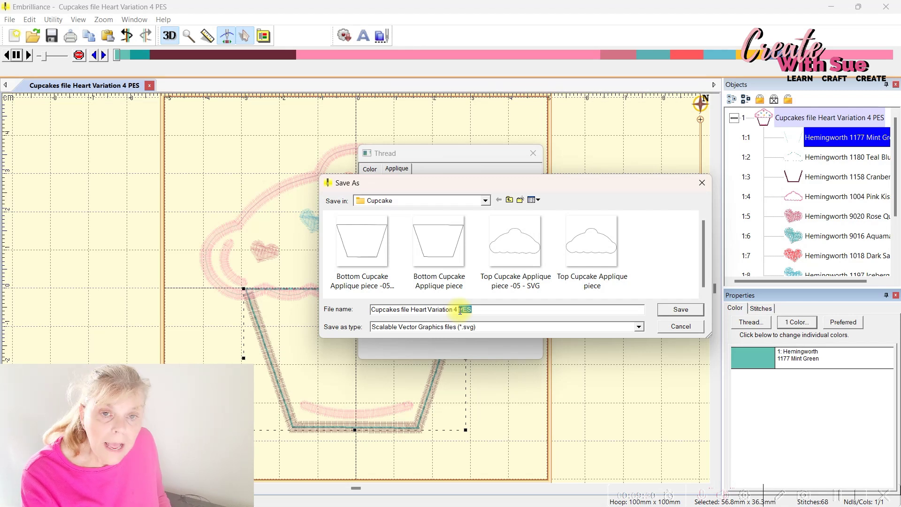
{"action": "key", "text": "BackSpace"}
{"action": "type", "text": "SVG"}
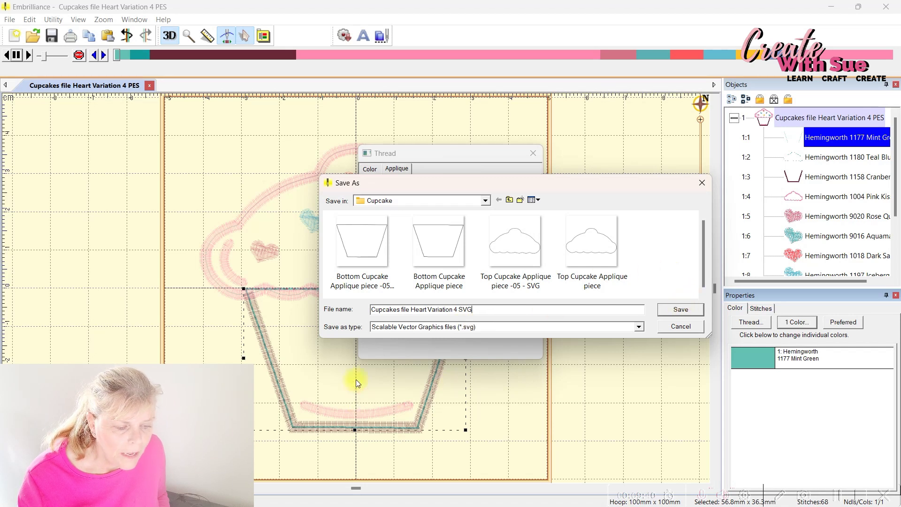
{"action": "double_click", "coordinate": [455, 309]}
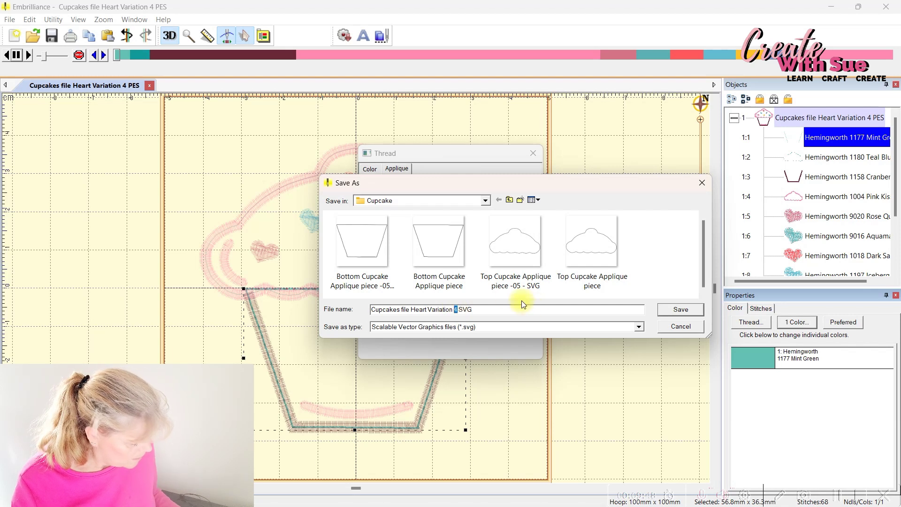
{"action": "type", "text": "5"}
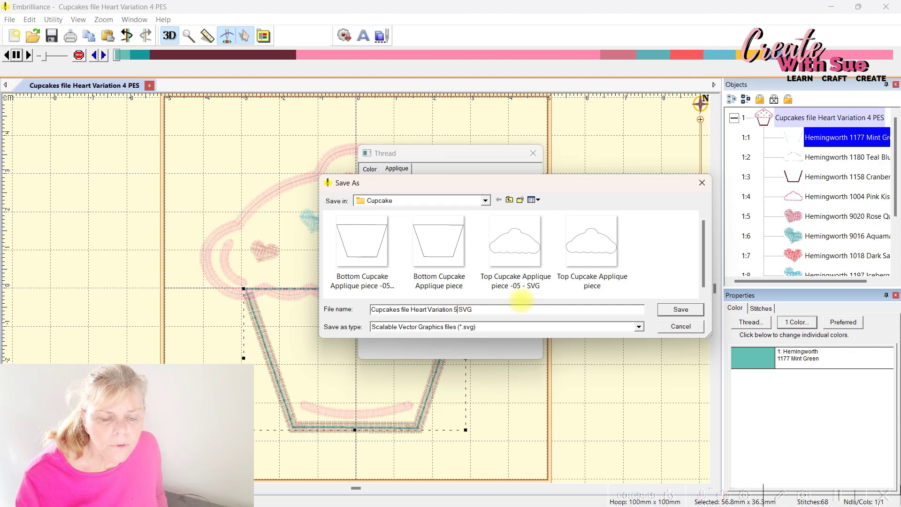
Save the SVG cut file and cancel the 96 DPI prompt.
{"action": "left_click", "coordinate": [676, 311]}
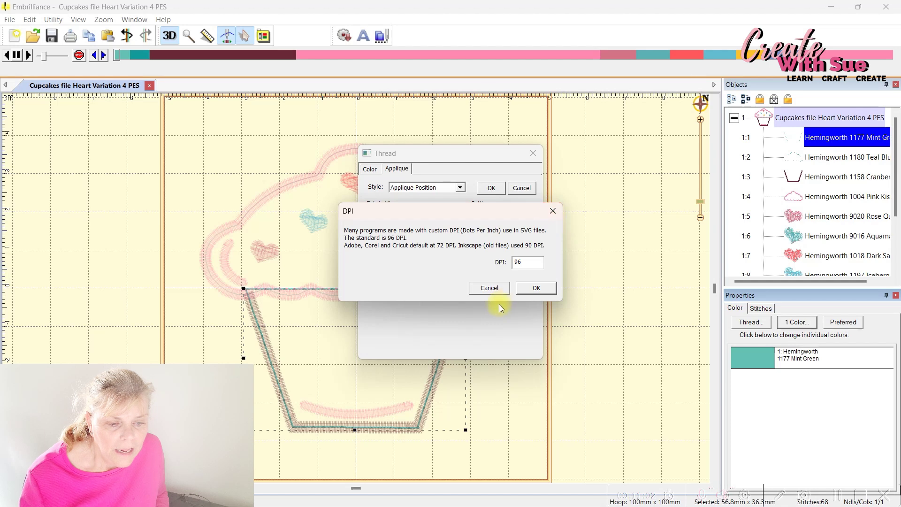
{"action": "left_click", "coordinate": [490, 289]}
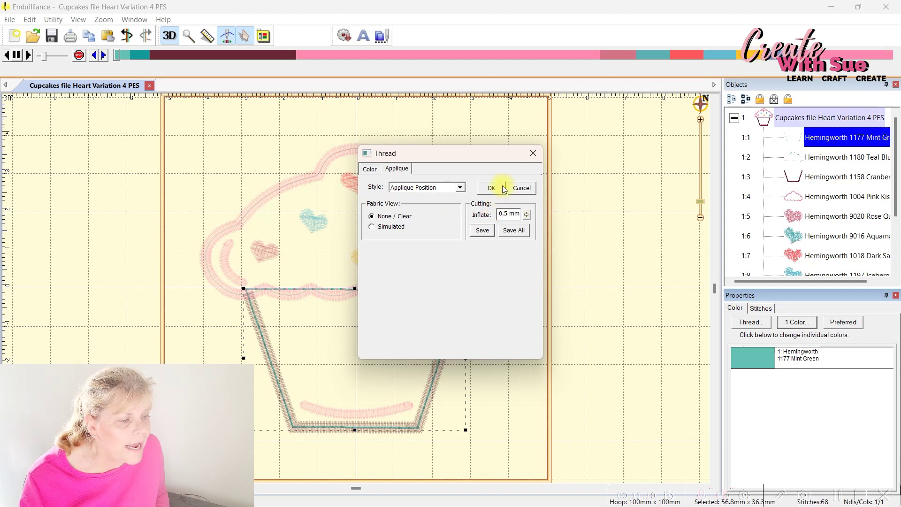
Confirm Applique Position for the mint green stitch, then bring up thread settings for the 1180 Teal Blue outline.
{"action": "left_click", "coordinate": [491, 190]}
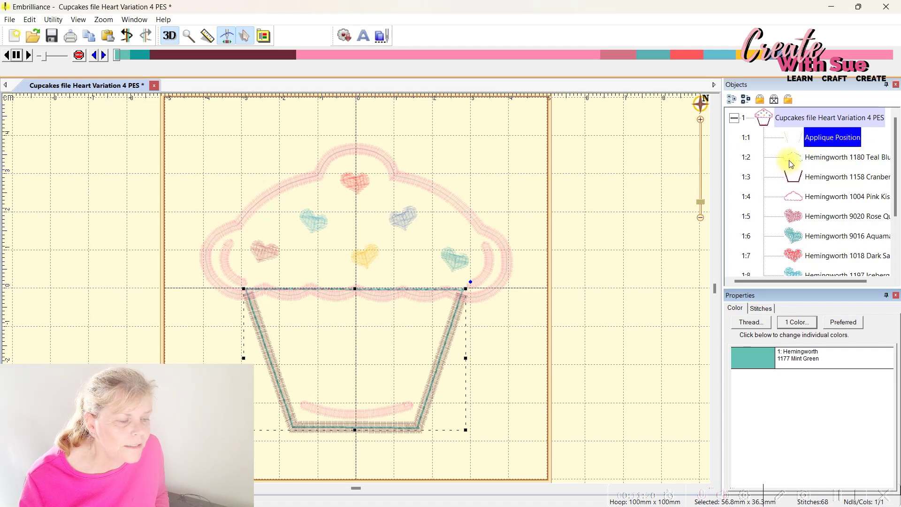
{"action": "left_click", "coordinate": [816, 159]}
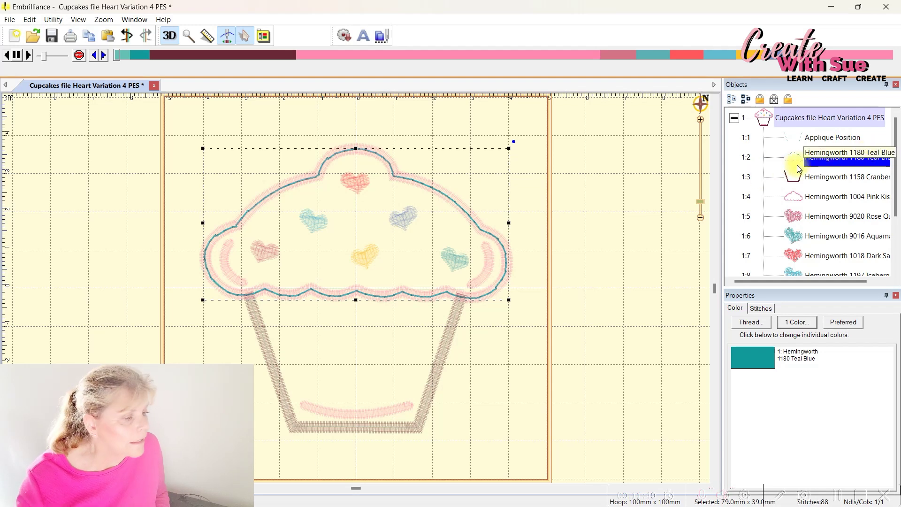
{"action": "left_click", "coordinate": [753, 361]}
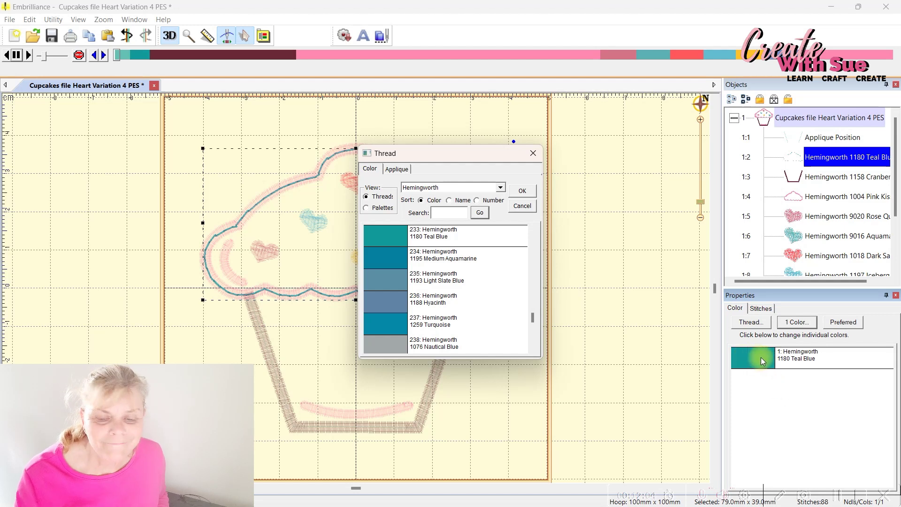
Set the 1180 Teal Blue cupcake-top outline to Applique Position and start saving its cutting shape.
{"action": "left_click", "coordinate": [395, 171]}
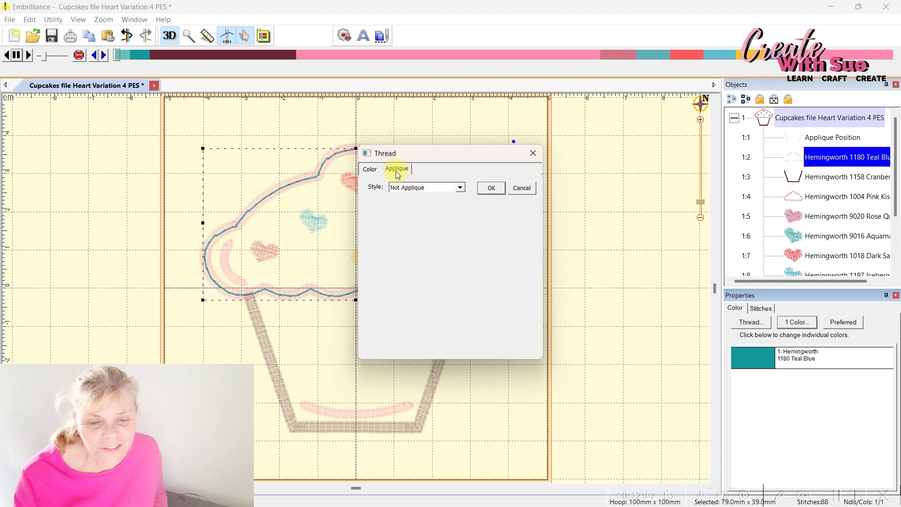
{"action": "left_click", "coordinate": [460, 189]}
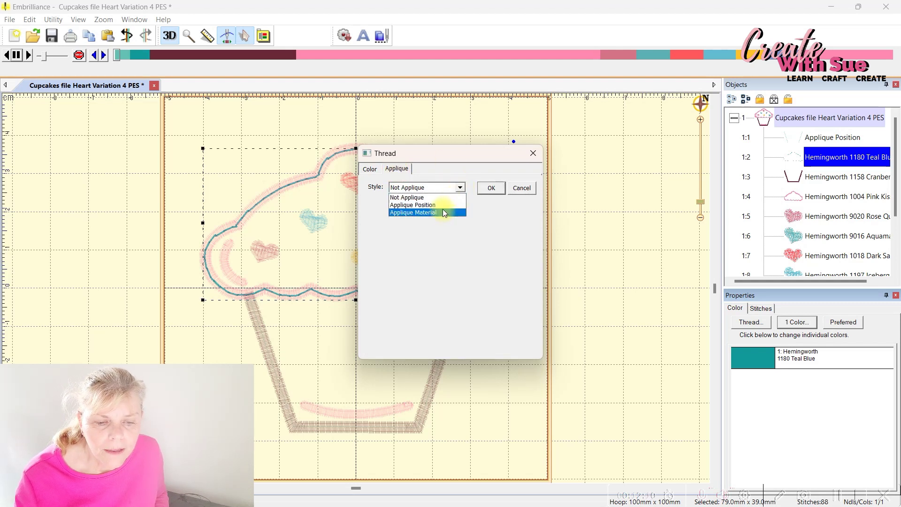
{"action": "left_click", "coordinate": [443, 205]}
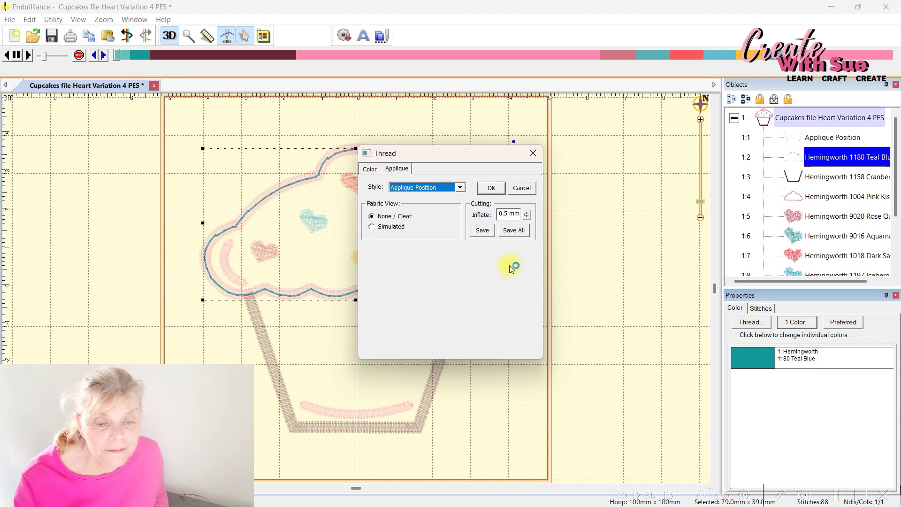
{"action": "left_click", "coordinate": [481, 231]}
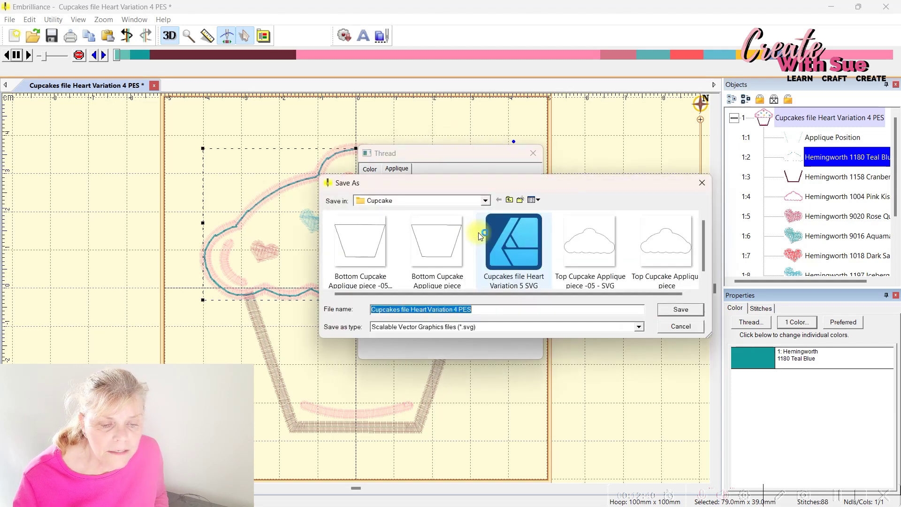
Save the cut outline as 'Cupcakes file Heart Variation 4 SVG' at 96 DPI.
{"action": "left_click", "coordinate": [481, 312]}
{"action": "double_click", "coordinate": [459, 312]}
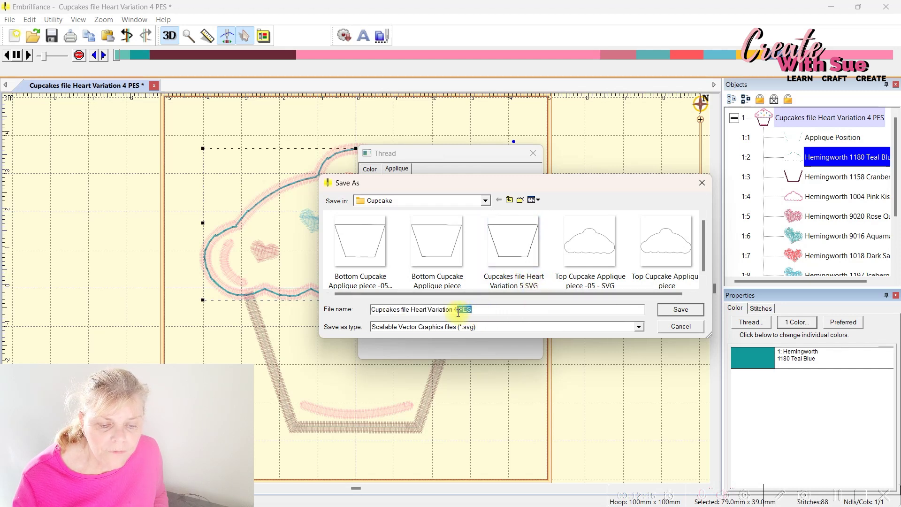
{"action": "type", "text": "SVG"}
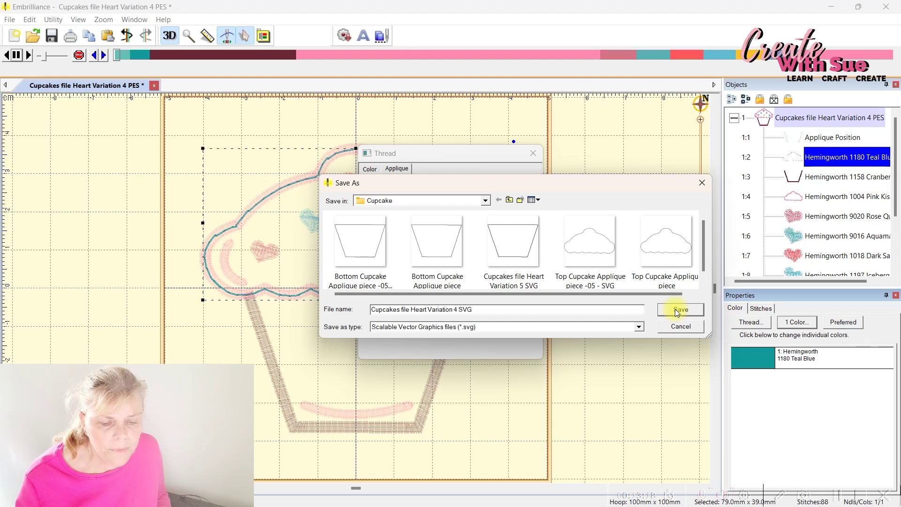
{"action": "left_click", "coordinate": [675, 309]}
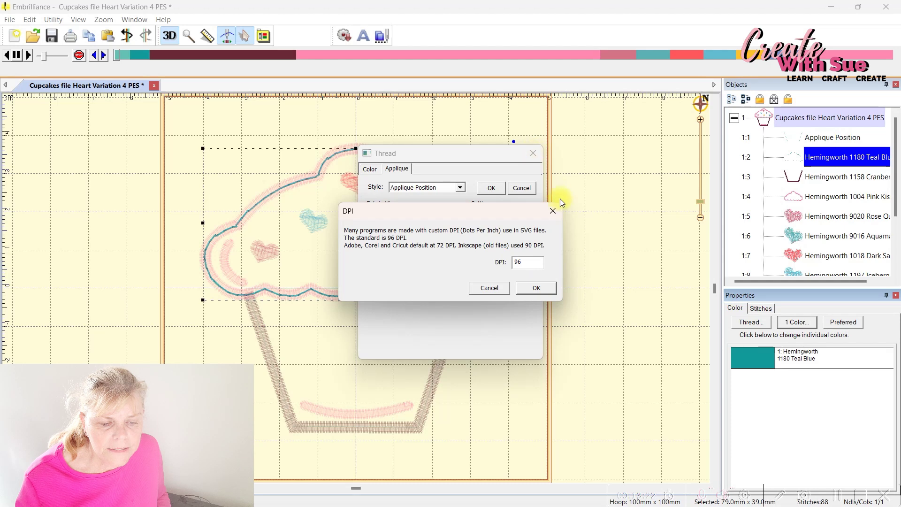
{"action": "left_click", "coordinate": [553, 212]}
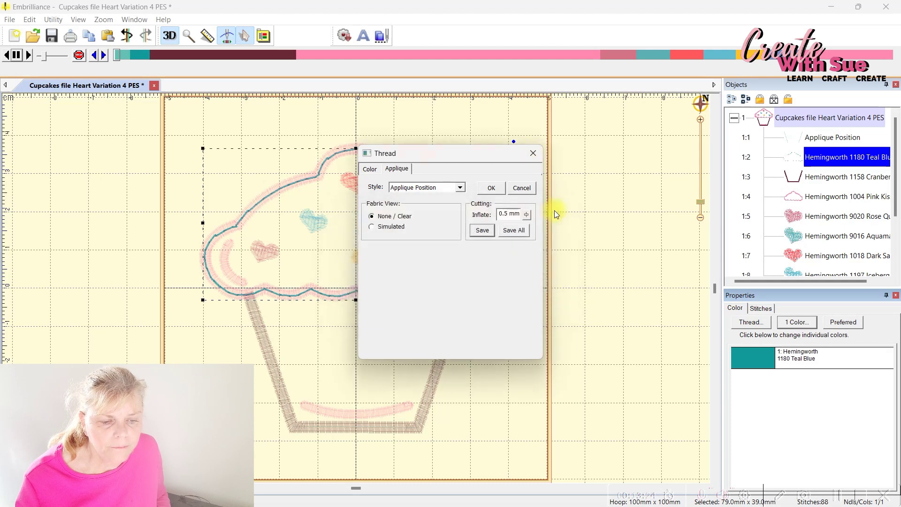